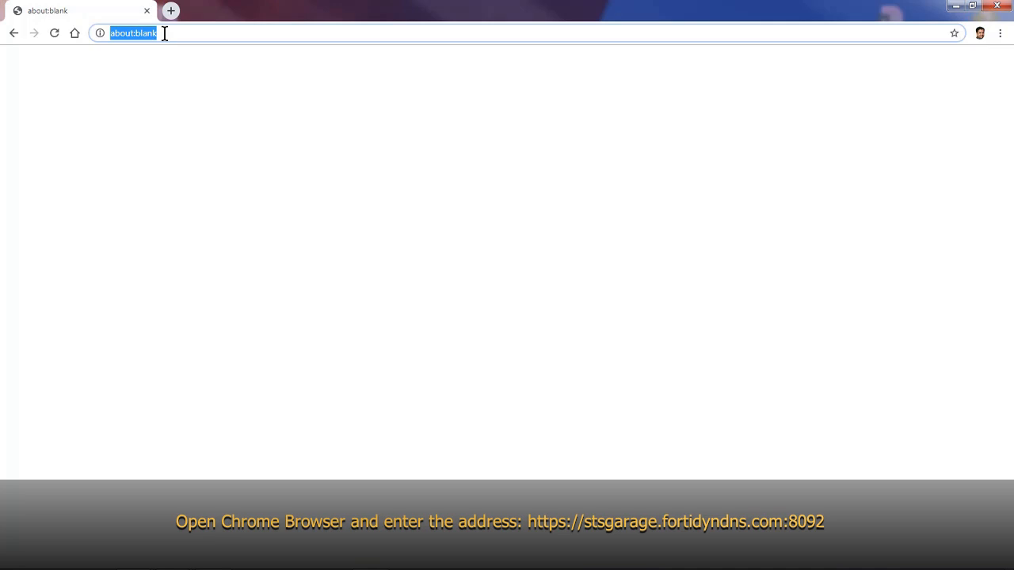
{"action": "type", "text": "https://stsgarage.fortidyndns.com:8092/"}
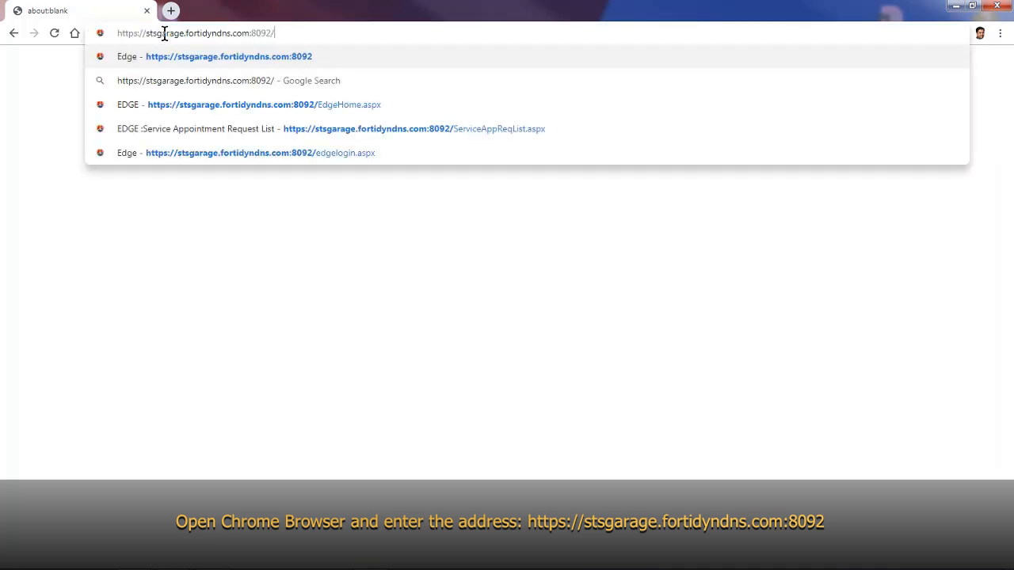
{"action": "key", "text": "Return"}
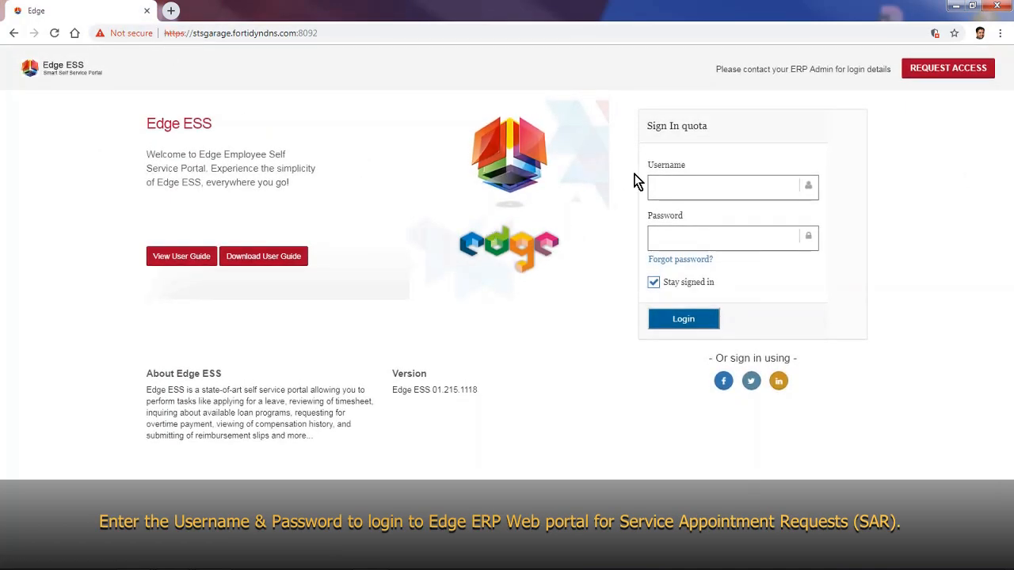
Step: Log in to Edge ESS with the user's username and password
{"action": "left_click", "coordinate": [681, 196]}
{"action": "type", "text": "oow"}
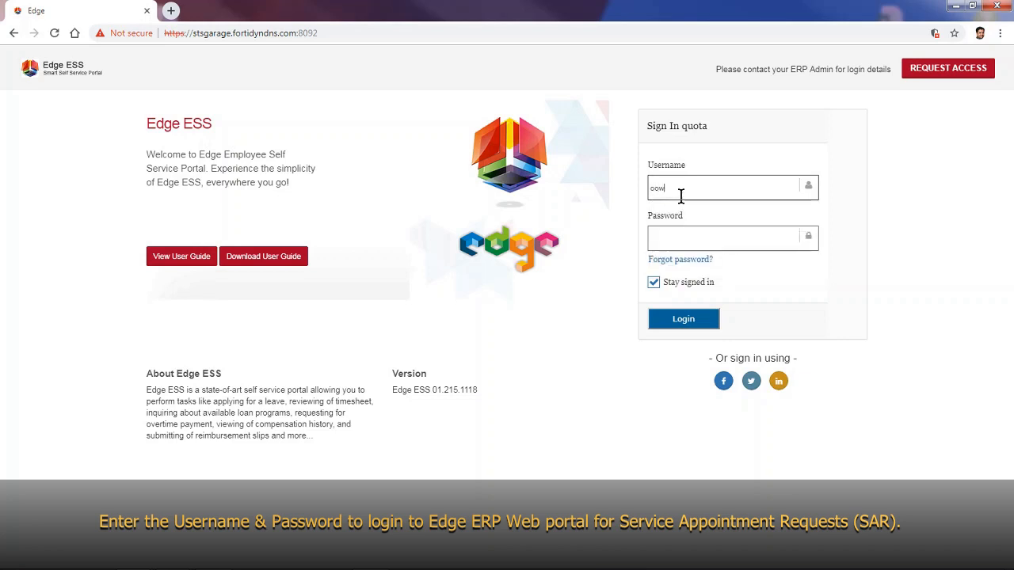
{"action": "key", "text": "Tab"}
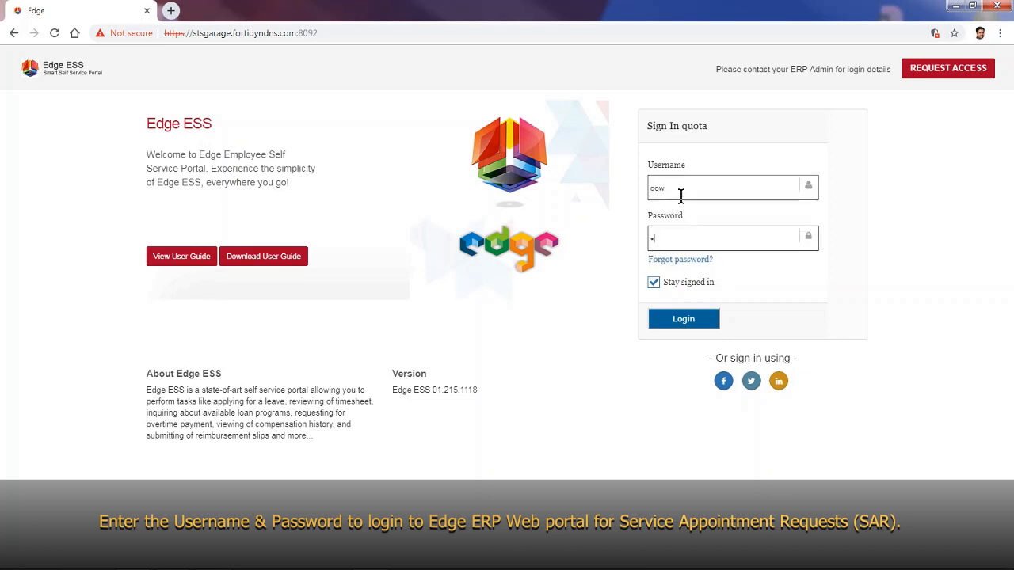
{"action": "left_click", "coordinate": [670, 320]}
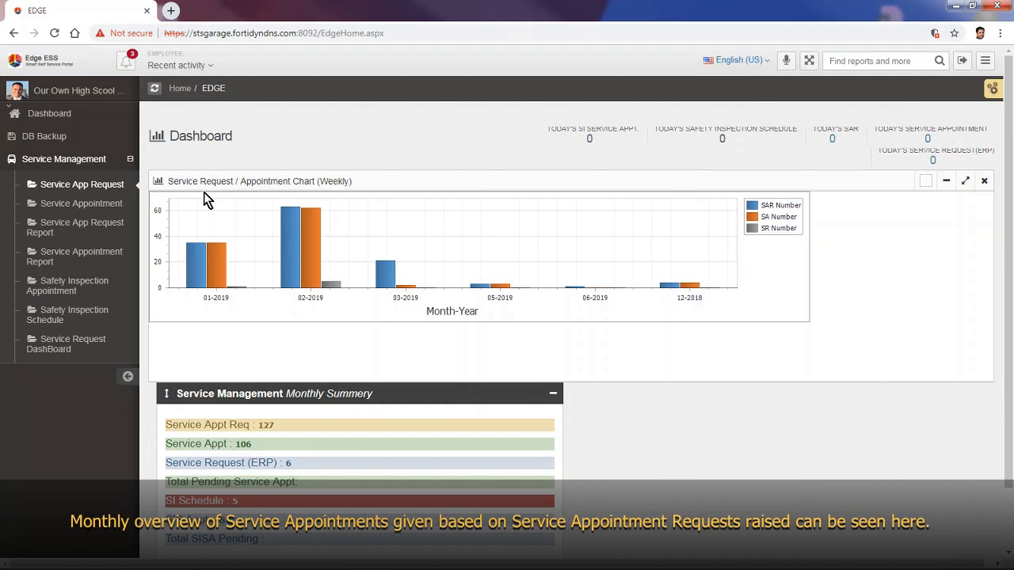
{"action": "mouse_move", "coordinate": [327, 287]}
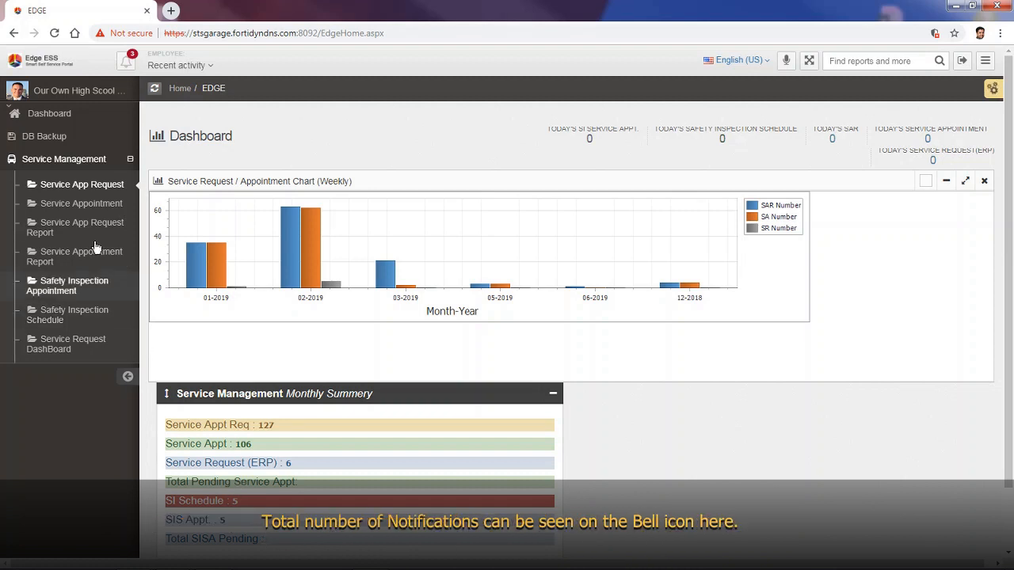
Step: Open the Service Appointment Approval List from the Notify (3) notifications
{"action": "left_click", "coordinate": [130, 66]}
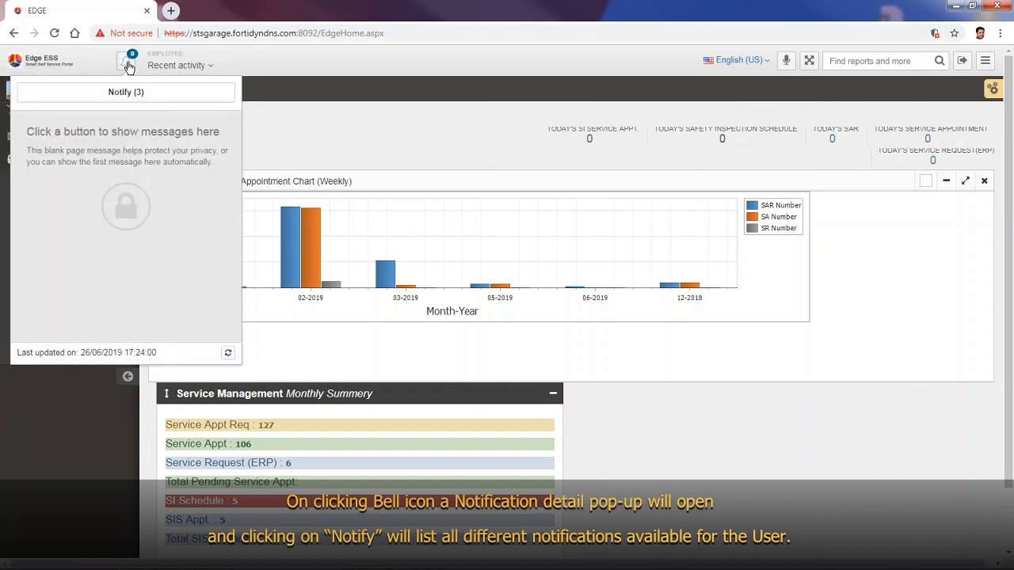
{"action": "left_click", "coordinate": [74, 102]}
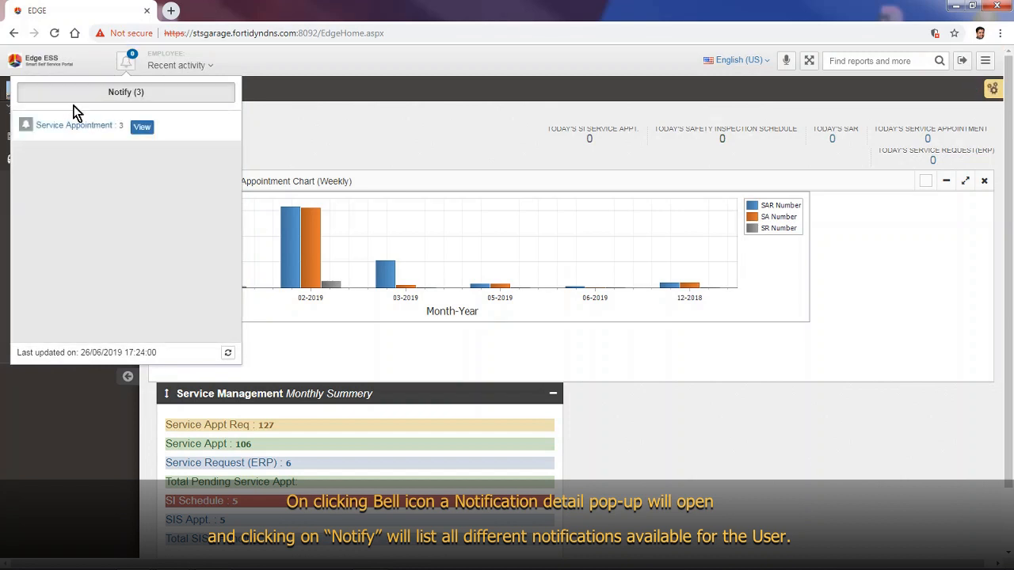
{"action": "left_click", "coordinate": [139, 130]}
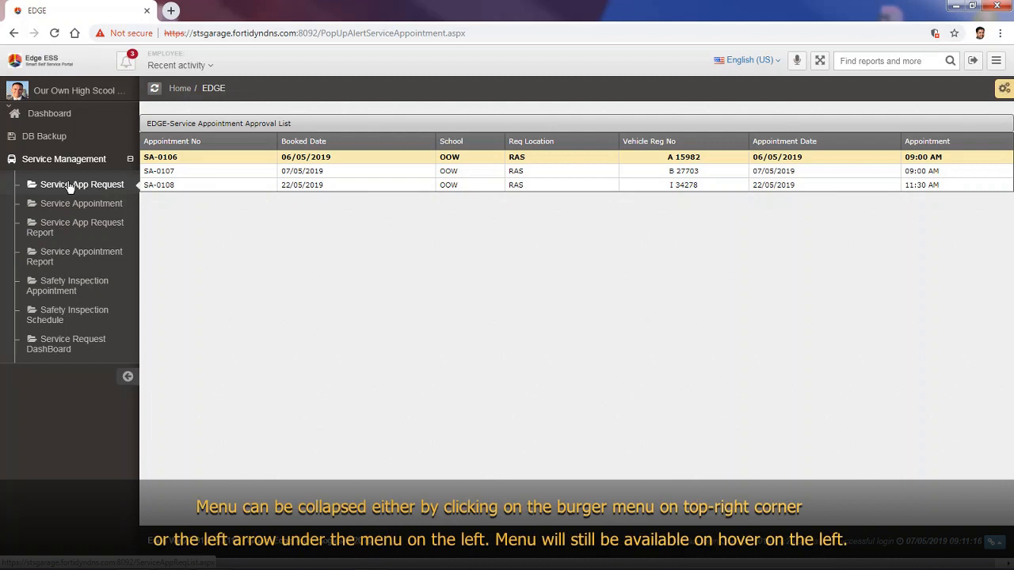
{"action": "left_click", "coordinate": [997, 67]}
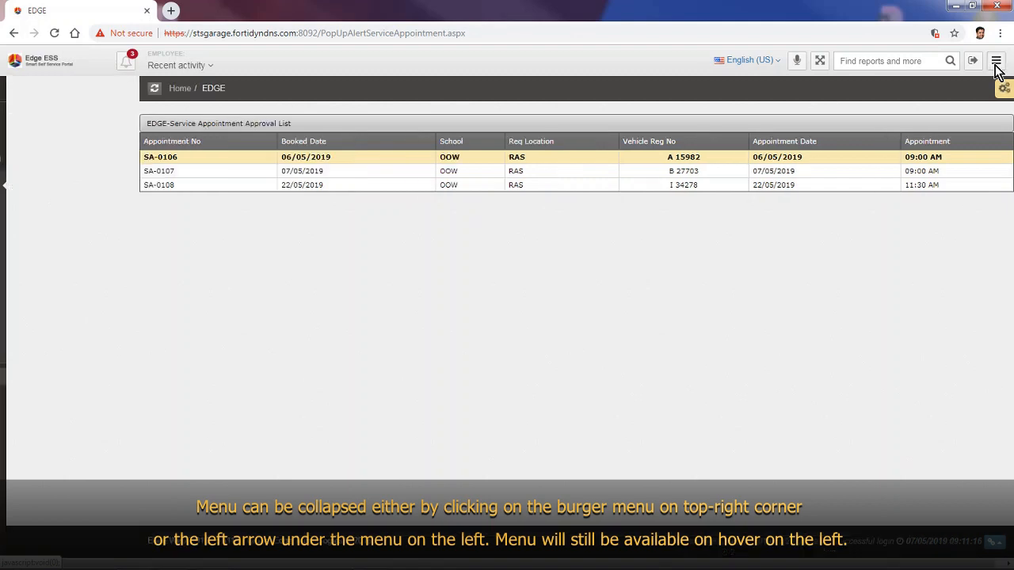
{"action": "left_click", "coordinate": [997, 66]}
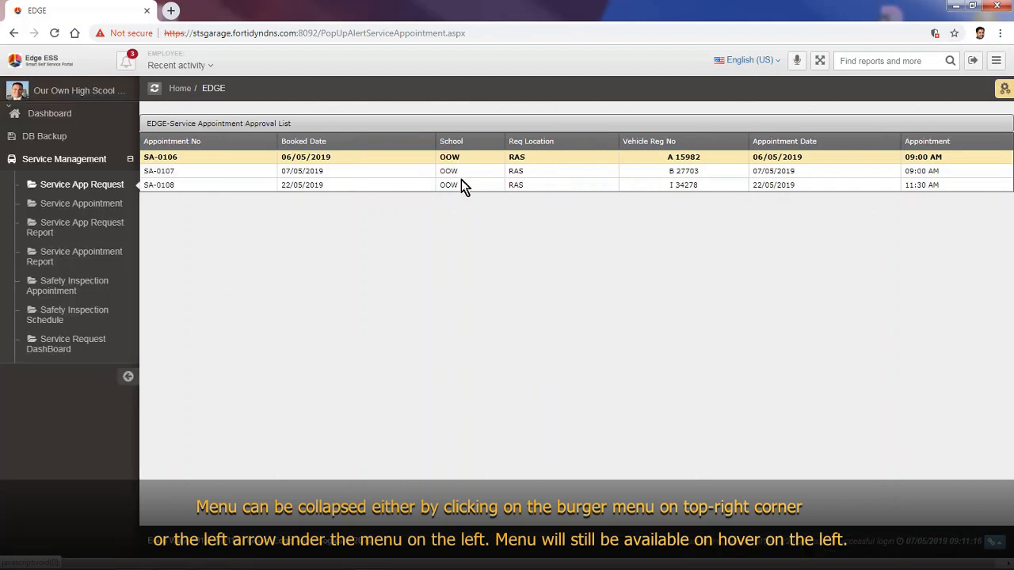
{"action": "left_click", "coordinate": [126, 378]}
{"action": "mouse_move", "coordinate": [27, 170]}
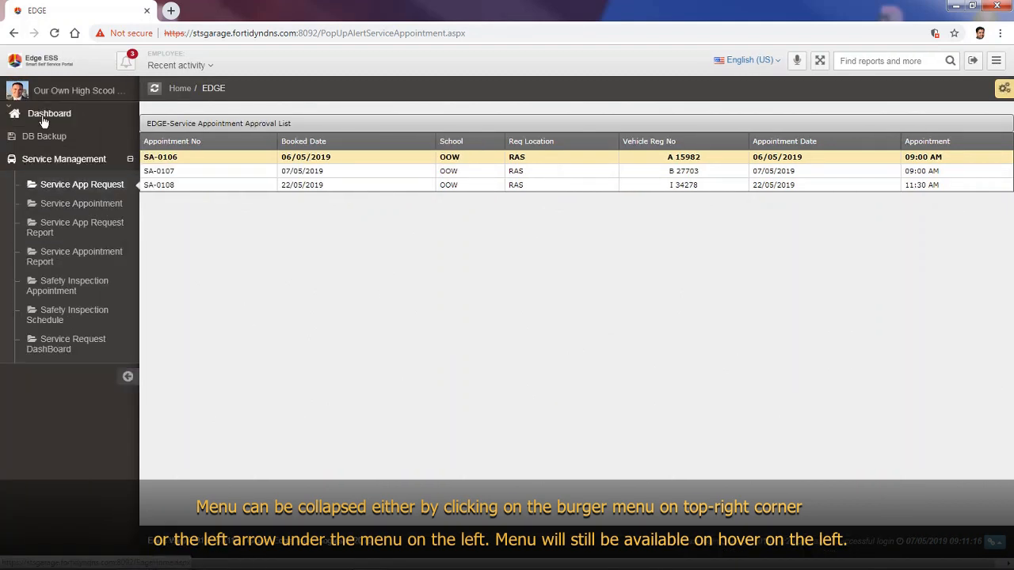
{"action": "left_click", "coordinate": [126, 378]}
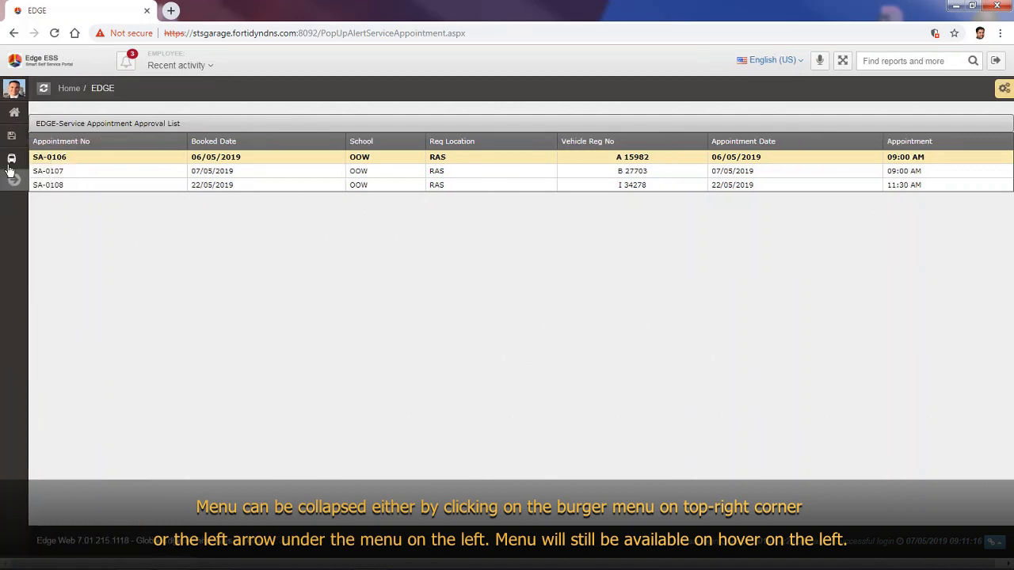
{"action": "mouse_move", "coordinate": [11, 183]}
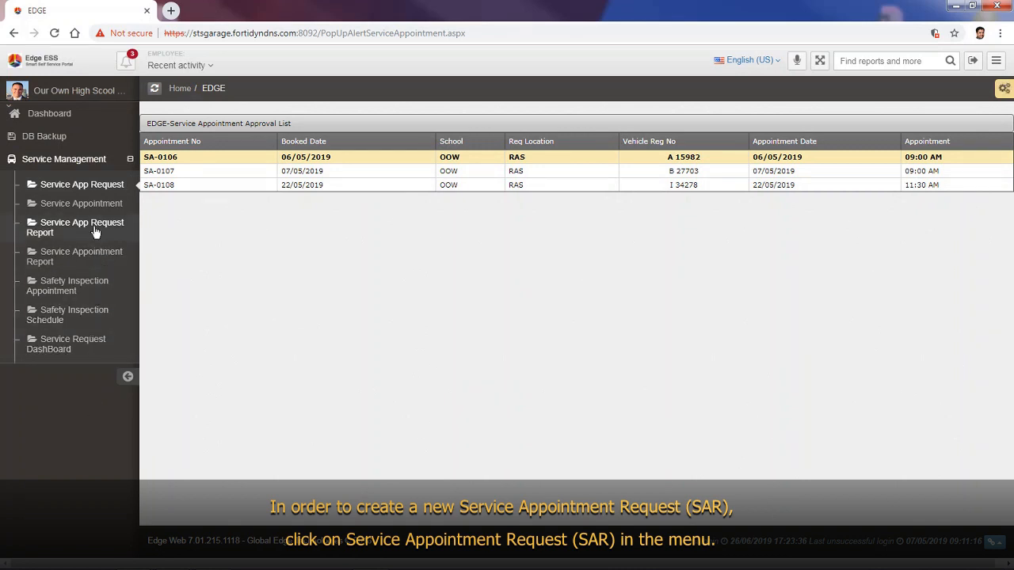
Step: Create a new Service Appointment Request, SAR-0129, from the Service App Request list
{"action": "left_click", "coordinate": [96, 185]}
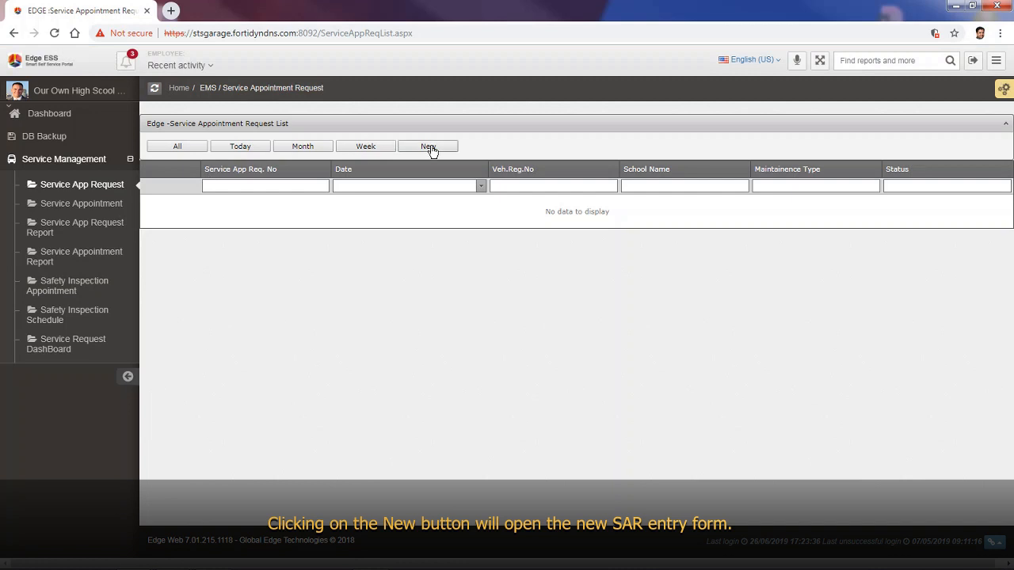
{"action": "left_click", "coordinate": [428, 148]}
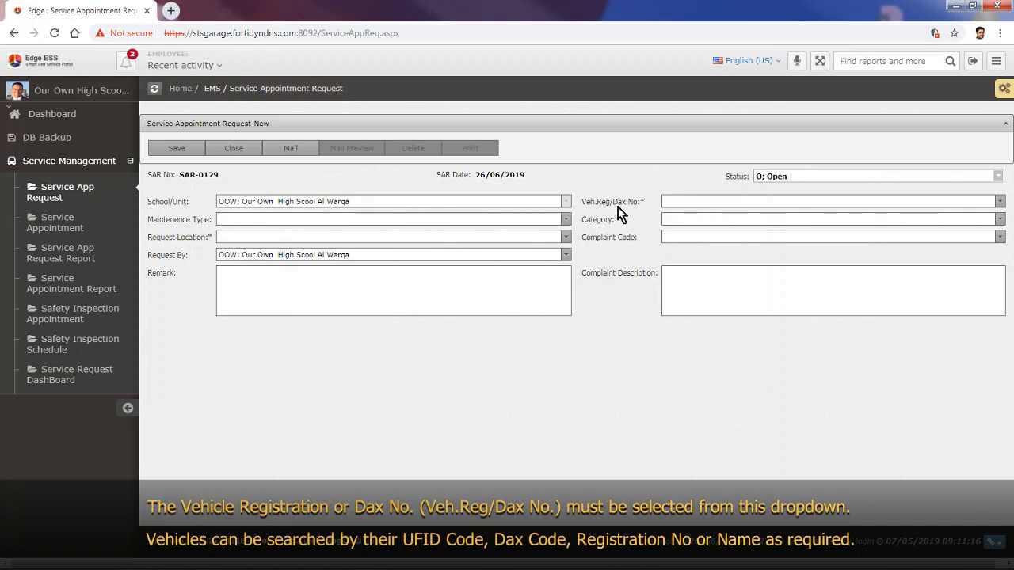
Step: Choose the LEYLAND vehicle STS0268 for the request
{"action": "left_click", "coordinate": [715, 199]}
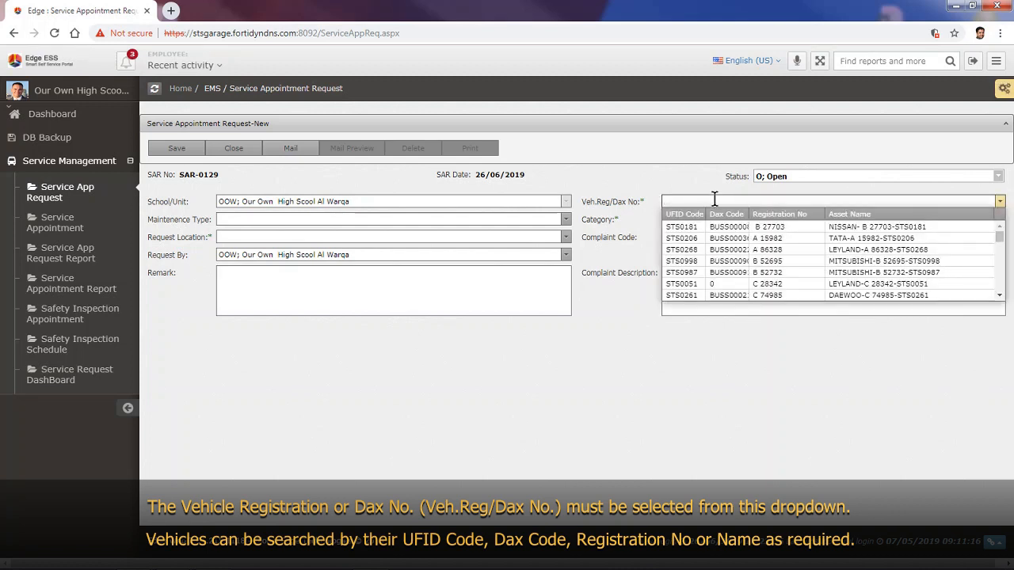
{"action": "type", "text": "leyl"}
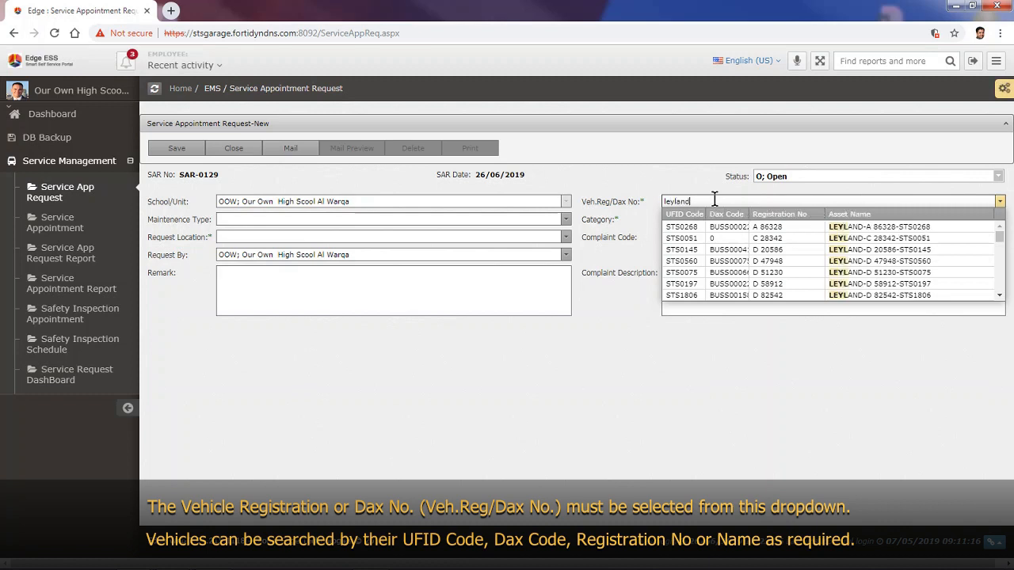
{"action": "type", "text": "and"}
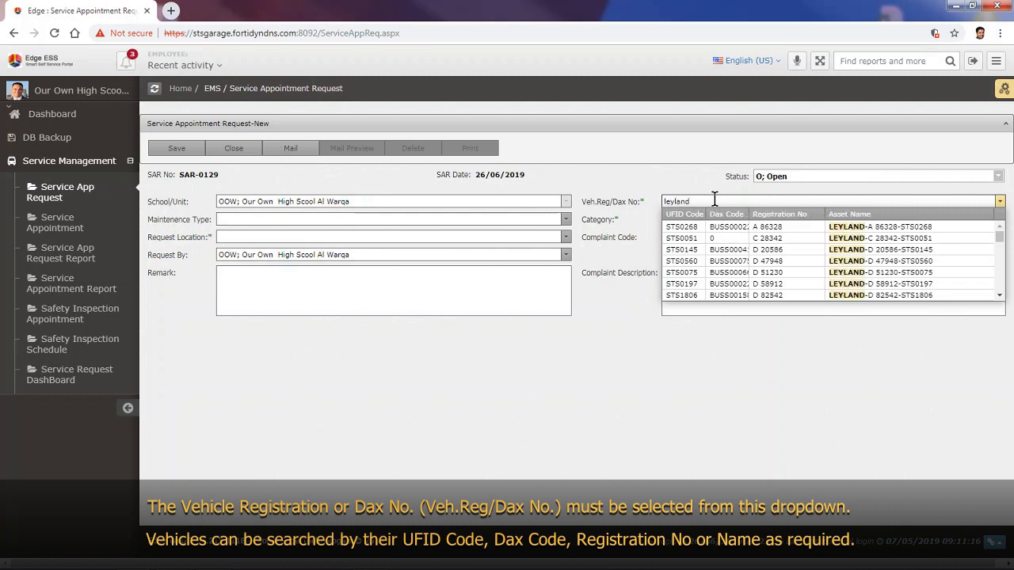
{"action": "left_click", "coordinate": [889, 230]}
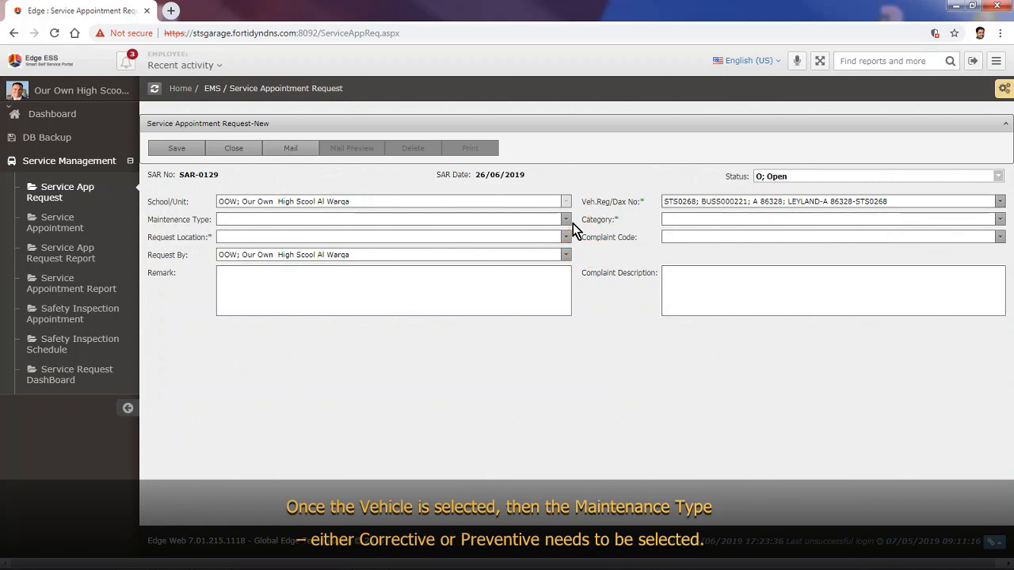
Step: Set maintenance type Corrective, category Non-Accidental and request location Rashidiya
{"action": "left_click", "coordinate": [500, 219]}
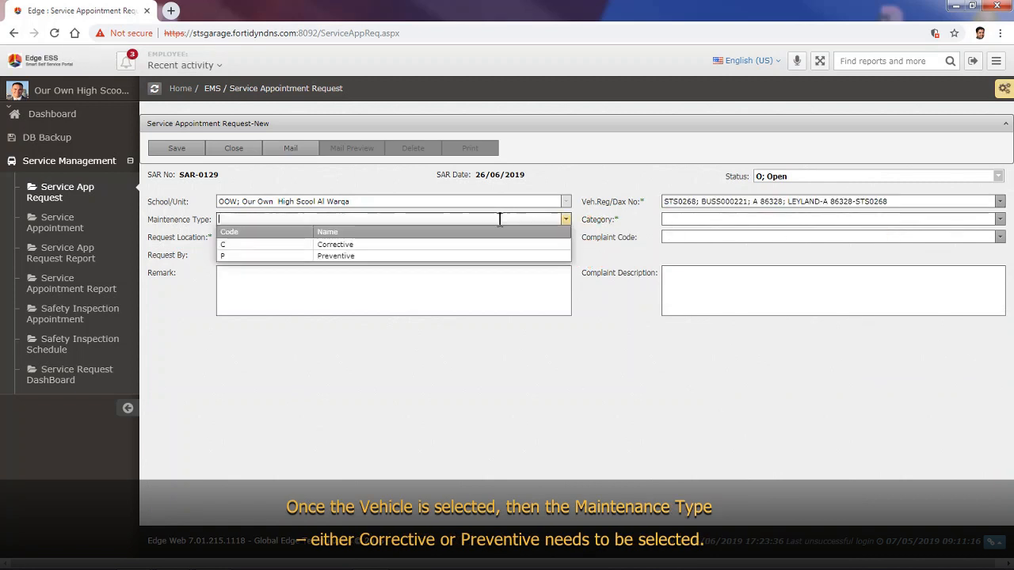
{"action": "left_click", "coordinate": [459, 245]}
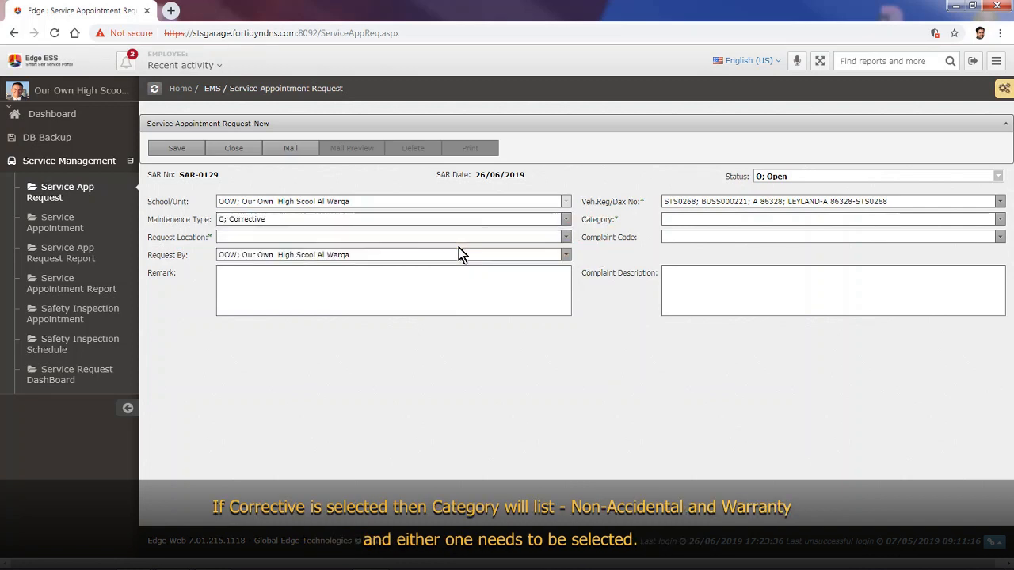
{"action": "left_click", "coordinate": [688, 219]}
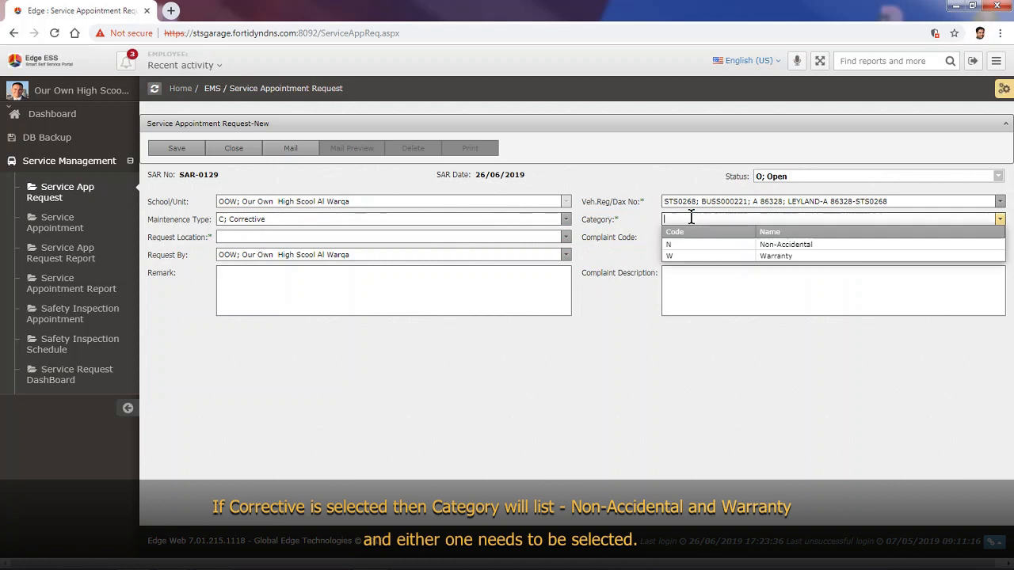
{"action": "left_click", "coordinate": [734, 246]}
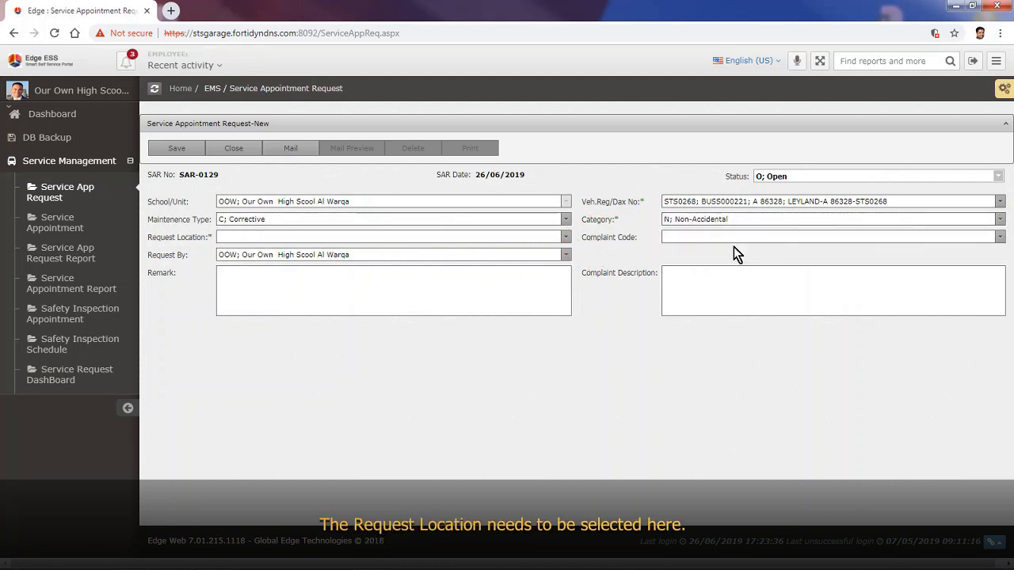
{"action": "left_click", "coordinate": [516, 237]}
{"action": "left_click", "coordinate": [493, 274]}
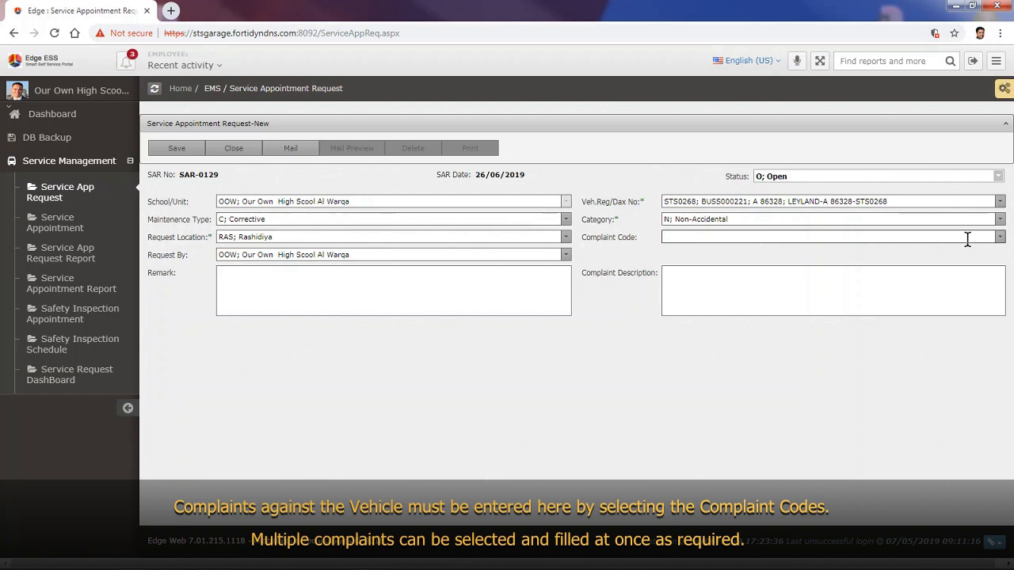
Step: Select complaint codes CCAC001–CCAC004 and fill the complaint description from them
{"action": "left_click", "coordinate": [1000, 238]}
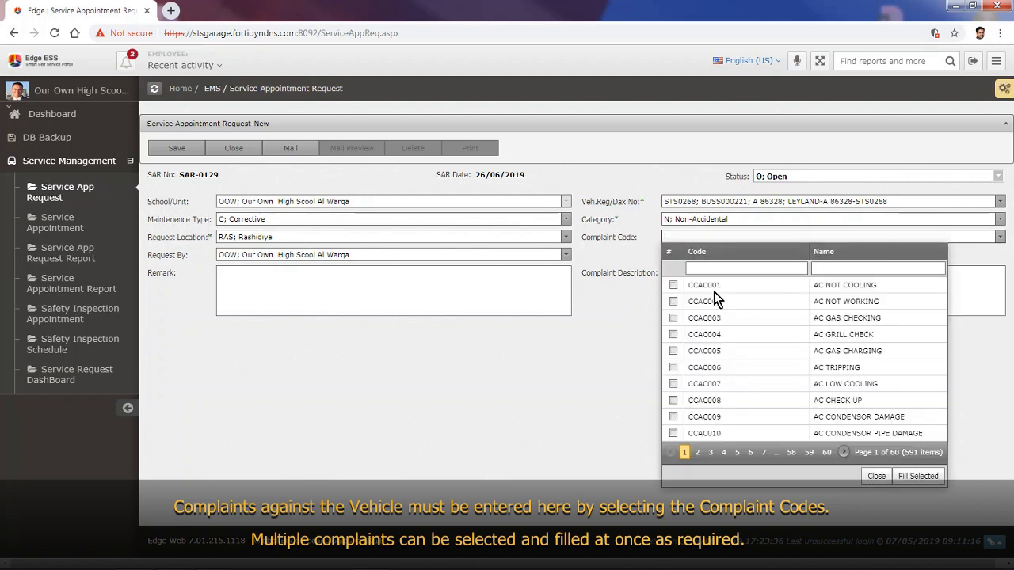
{"action": "left_click", "coordinate": [674, 285]}
{"action": "left_click", "coordinate": [674, 302]}
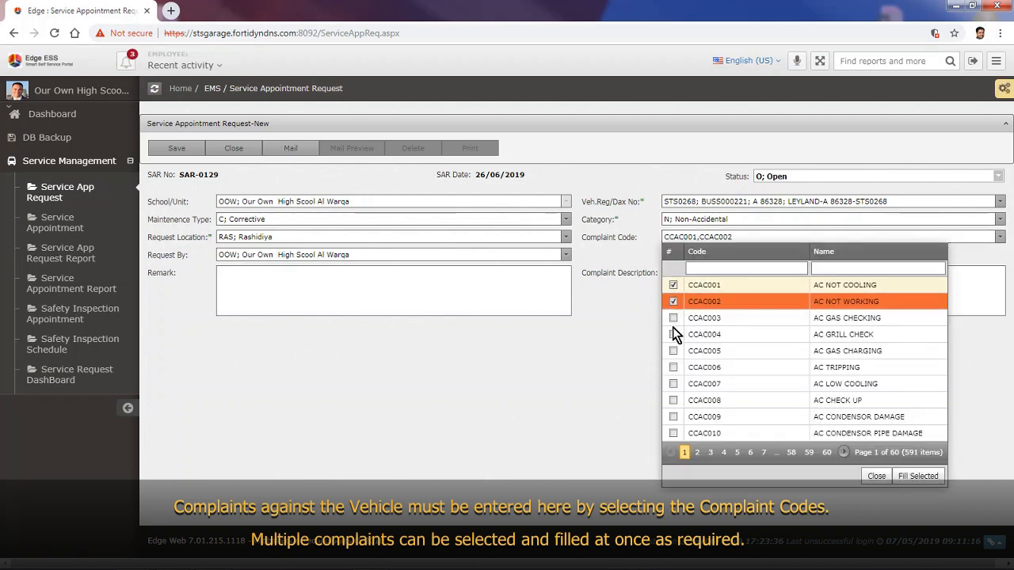
{"action": "left_click", "coordinate": [674, 318]}
{"action": "left_click", "coordinate": [673, 334]}
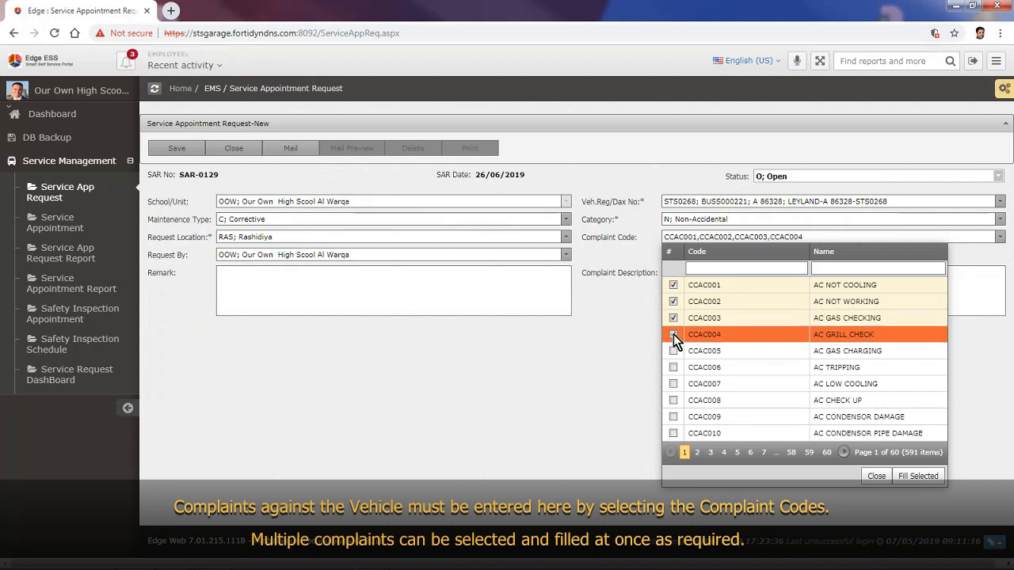
{"action": "left_click", "coordinate": [918, 478]}
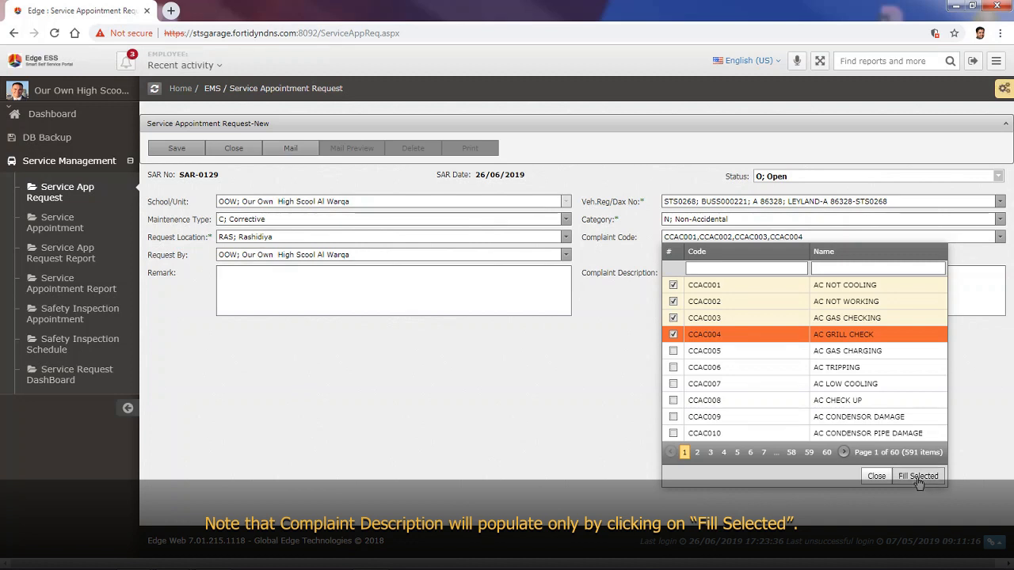
Step: Set maintenance type Preventive with category Frequency and frequency code PMS-2270
{"action": "left_click", "coordinate": [538, 220]}
{"action": "left_click", "coordinate": [397, 256]}
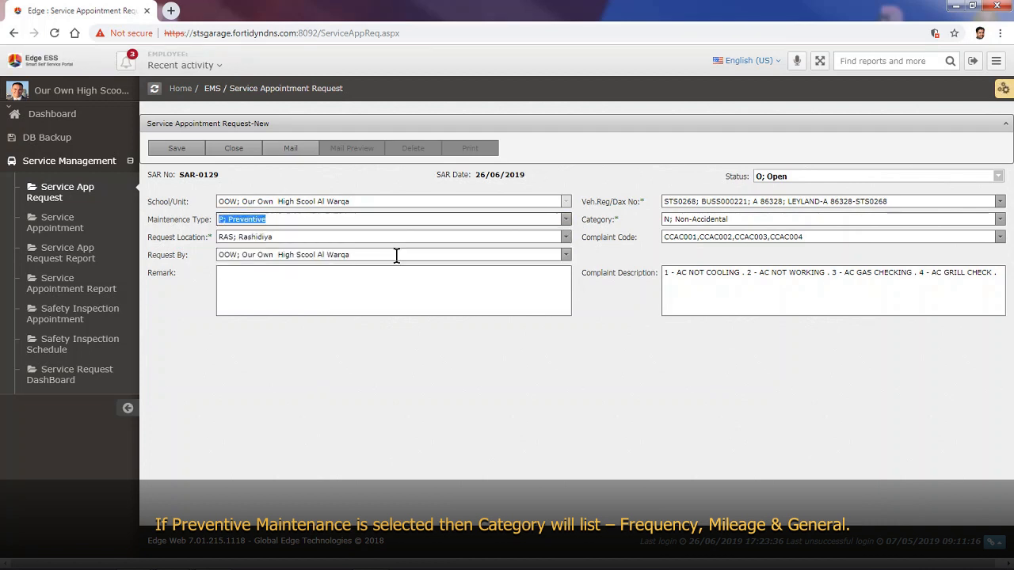
{"action": "left_click", "coordinate": [740, 219]}
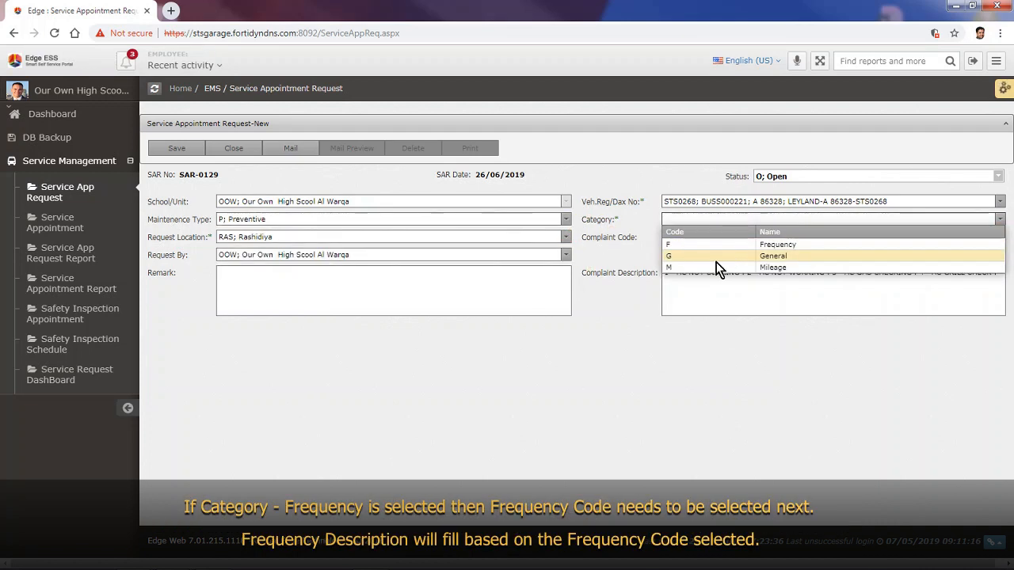
{"action": "left_click", "coordinate": [707, 245]}
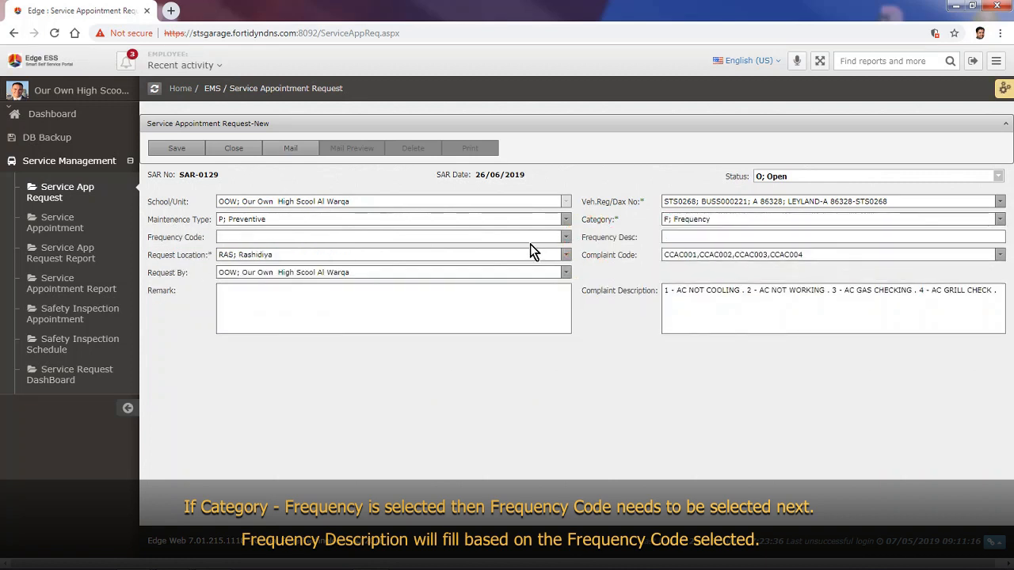
{"action": "left_click", "coordinate": [530, 238]}
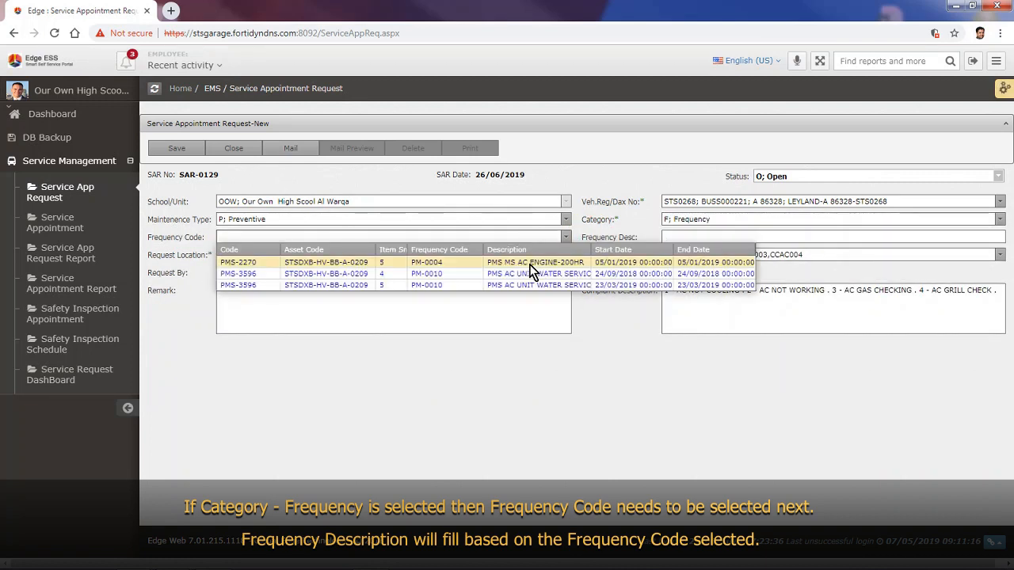
{"action": "left_click", "coordinate": [530, 265]}
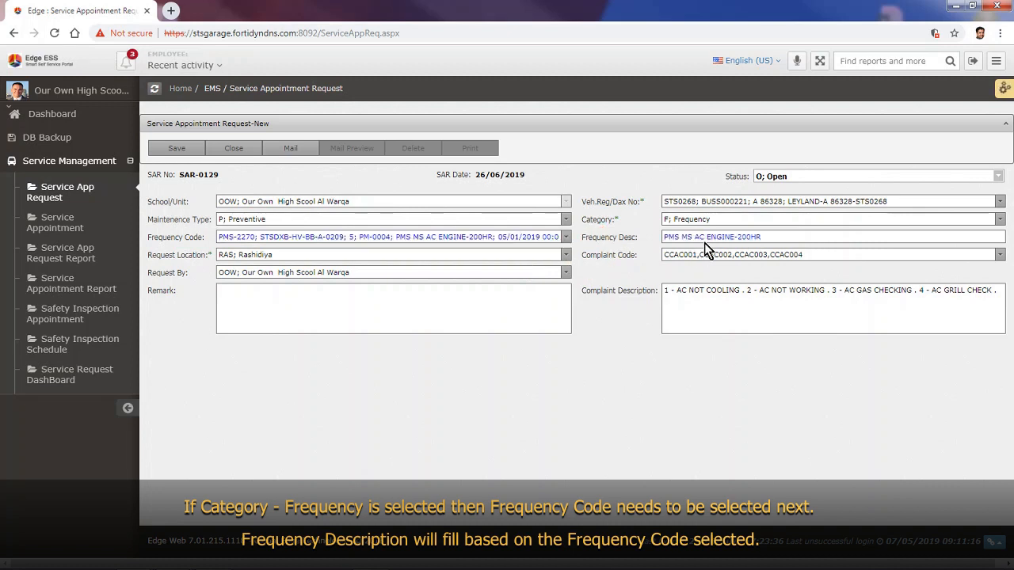
Step: Switch the category to Mileage and pick mileage code PMS-1554
{"action": "left_click", "coordinate": [702, 221]}
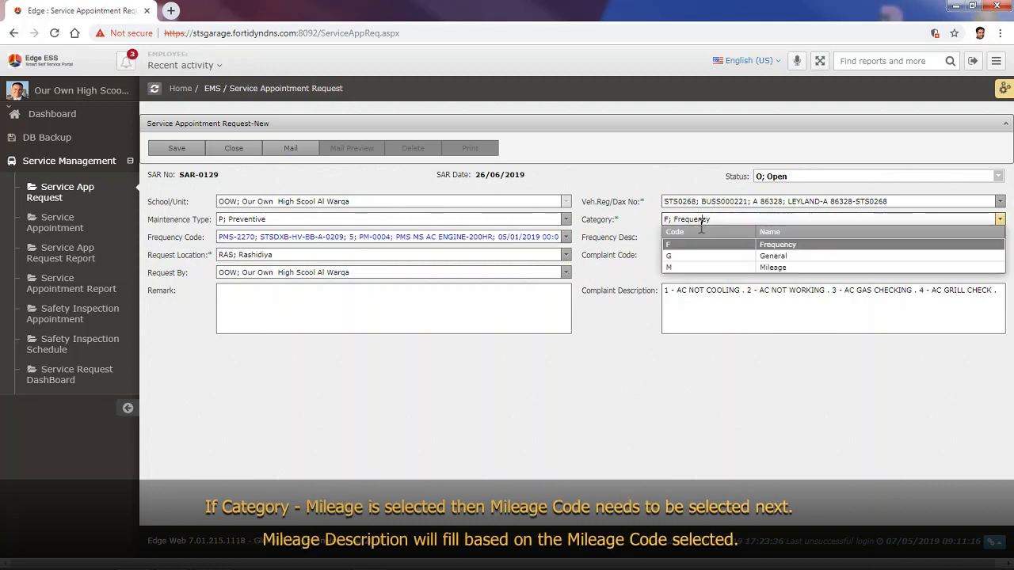
{"action": "left_click", "coordinate": [684, 267]}
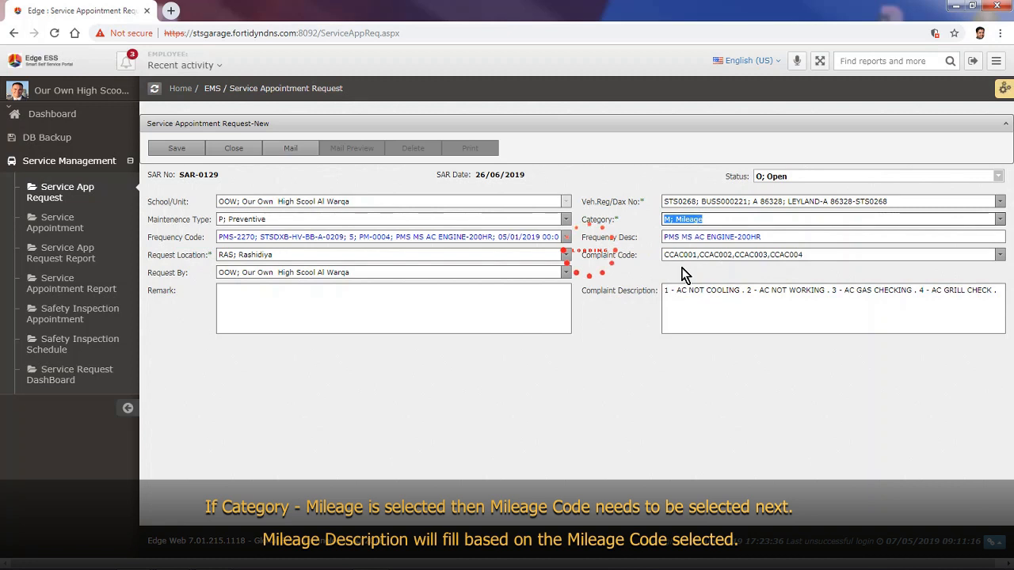
{"action": "left_click", "coordinate": [381, 237]}
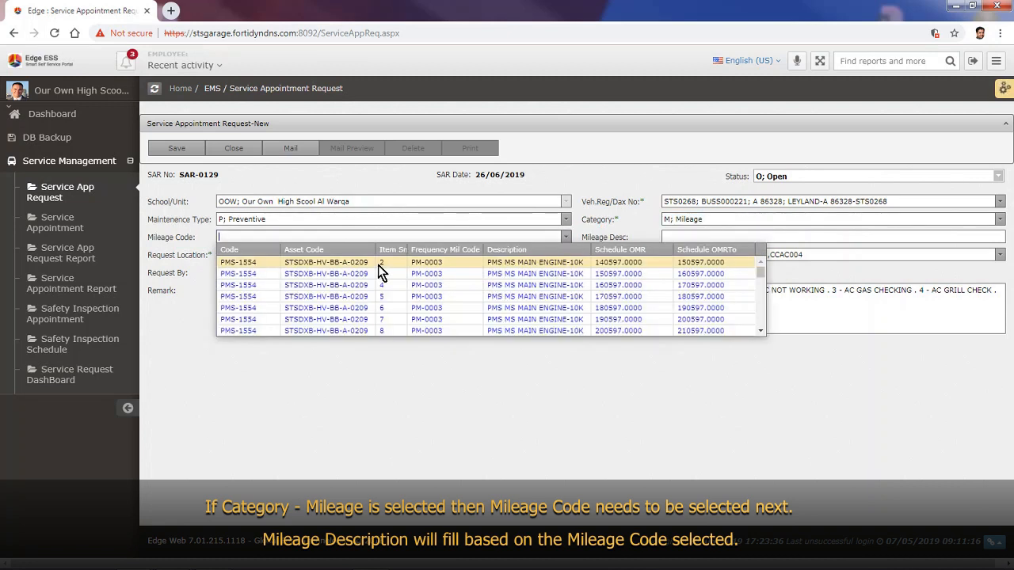
{"action": "left_click", "coordinate": [379, 266]}
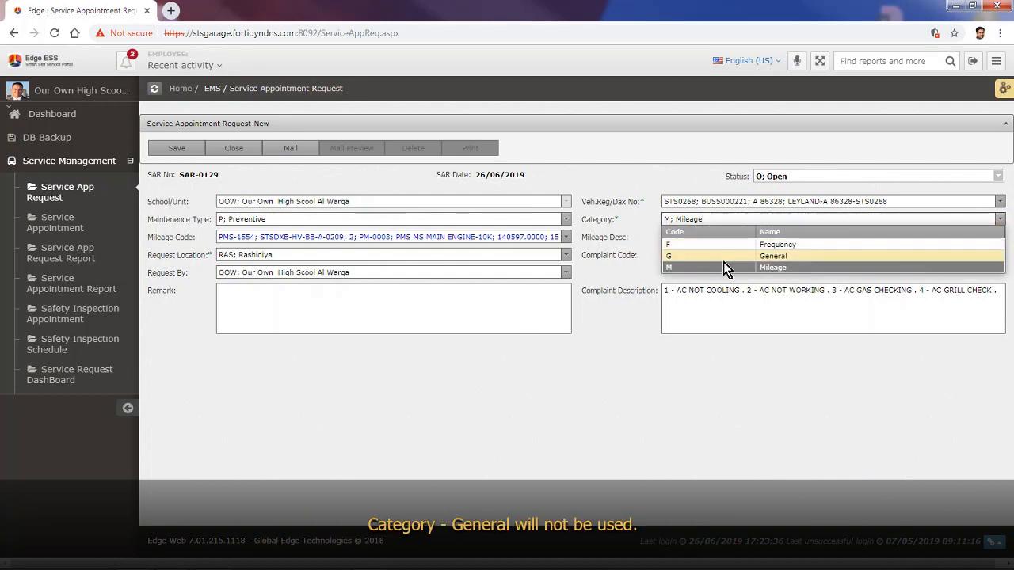
{"action": "left_click", "coordinate": [725, 217]}
{"action": "left_click", "coordinate": [448, 254]}
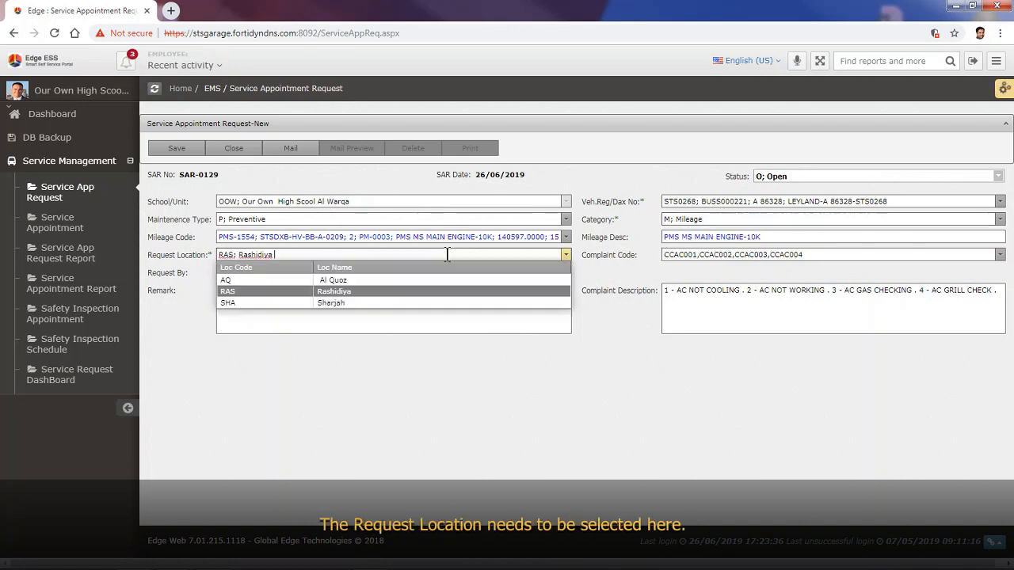
{"action": "key", "text": "Return"}
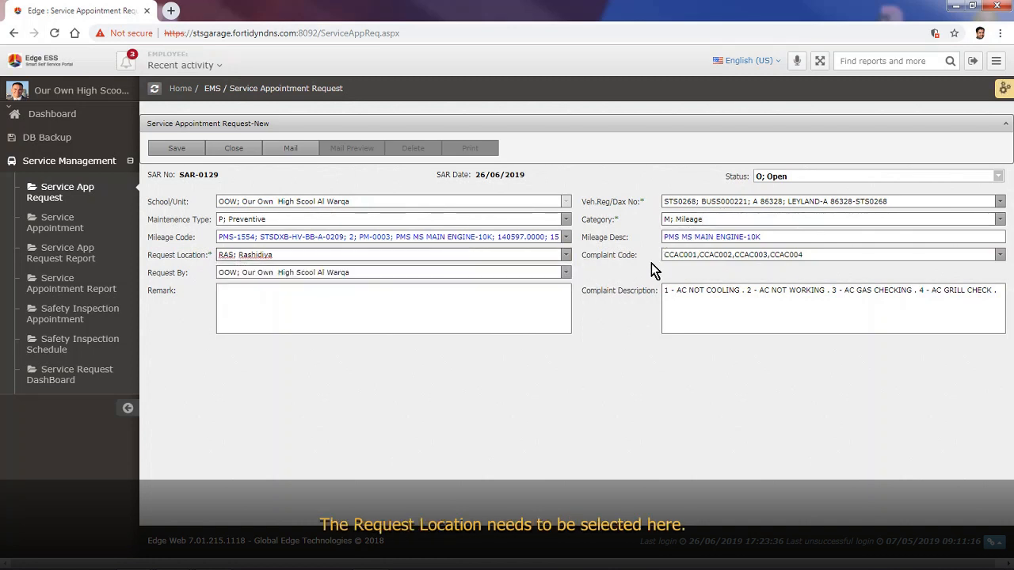
{"action": "left_click", "coordinate": [716, 254]}
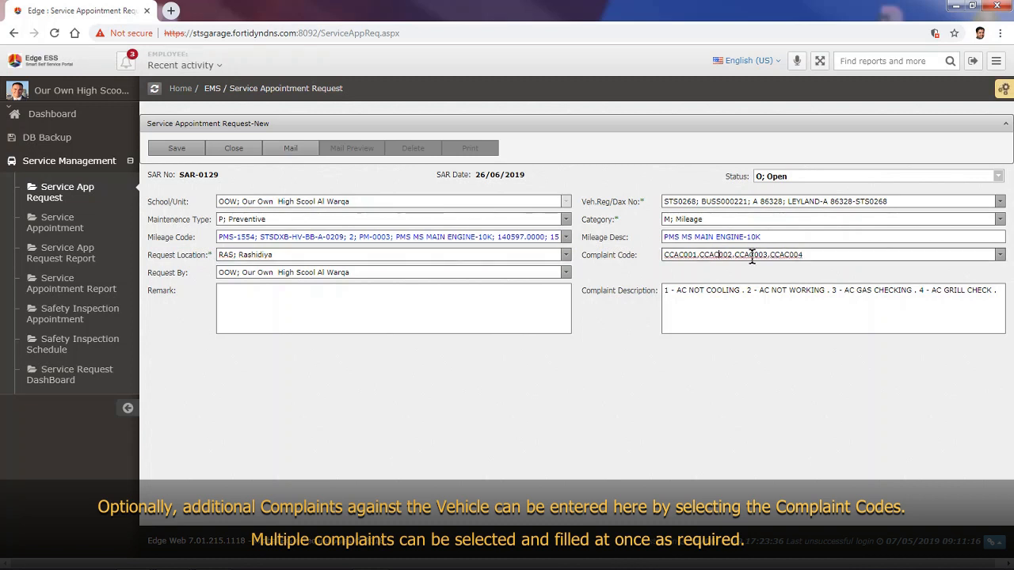
{"action": "left_click", "coordinate": [1000, 255]}
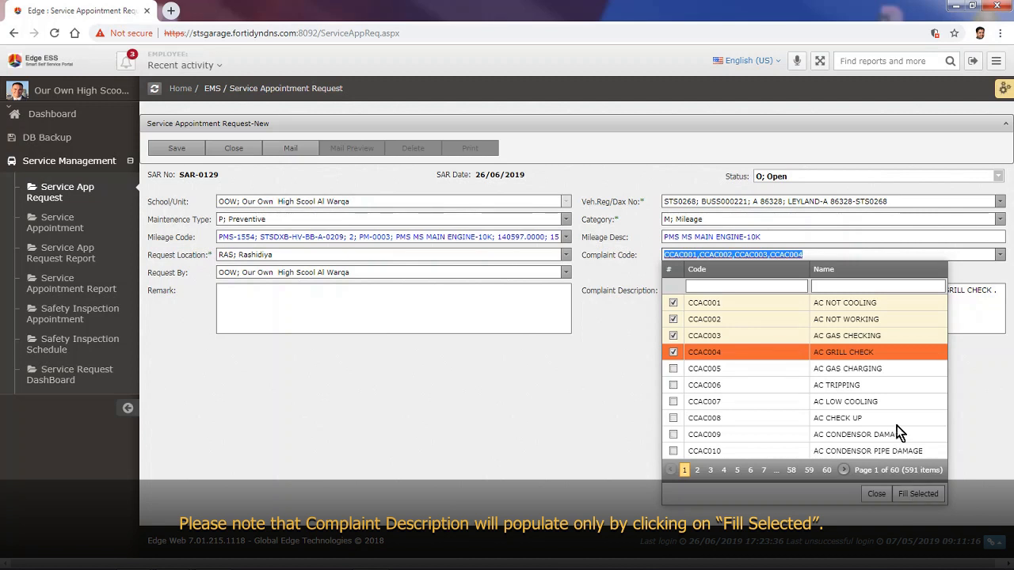
{"action": "left_click", "coordinate": [866, 252]}
{"action": "left_click", "coordinate": [977, 411]}
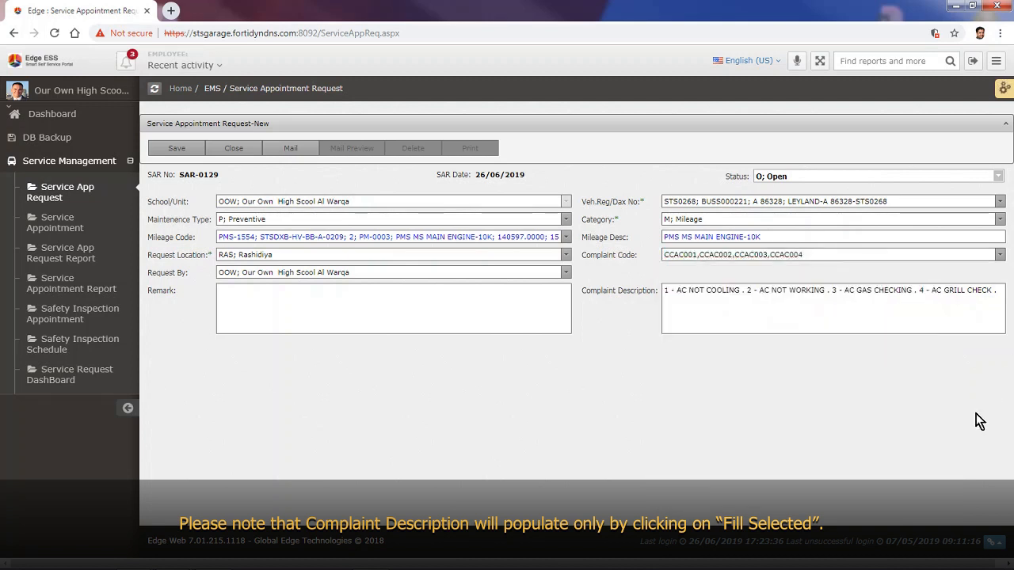
{"action": "left_click", "coordinate": [344, 272]}
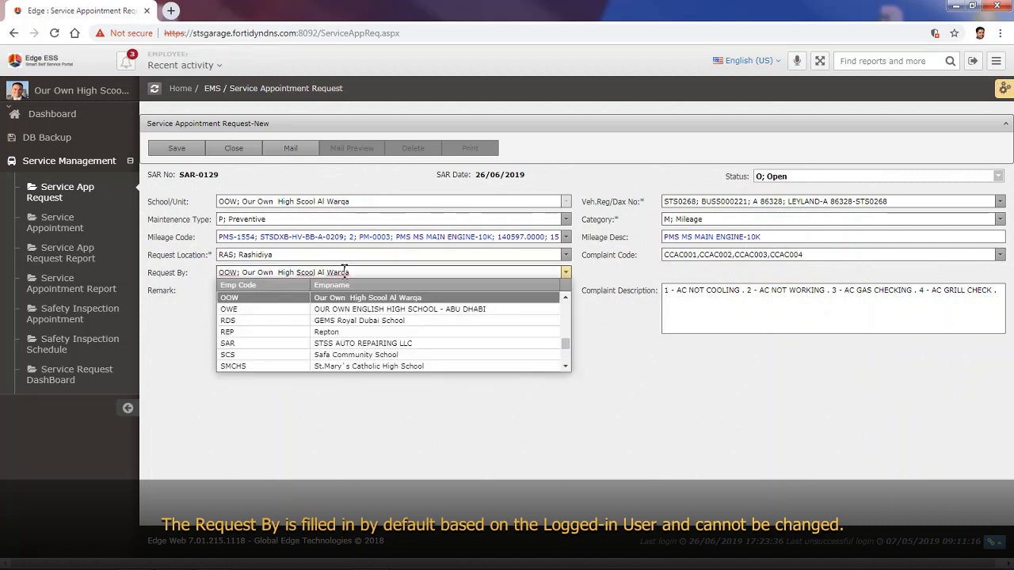
{"action": "left_click", "coordinate": [344, 272]}
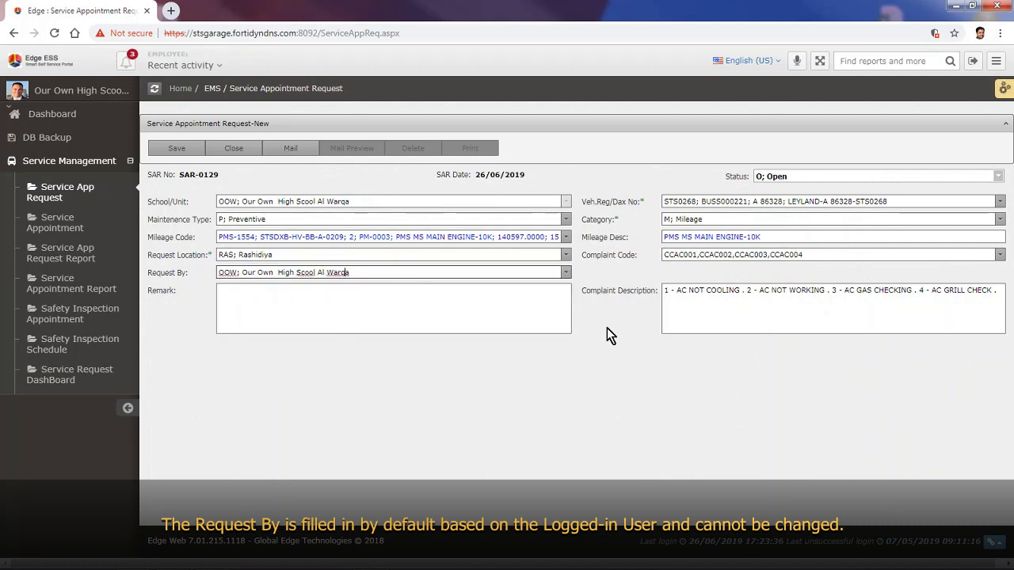
{"action": "left_click", "coordinate": [420, 306]}
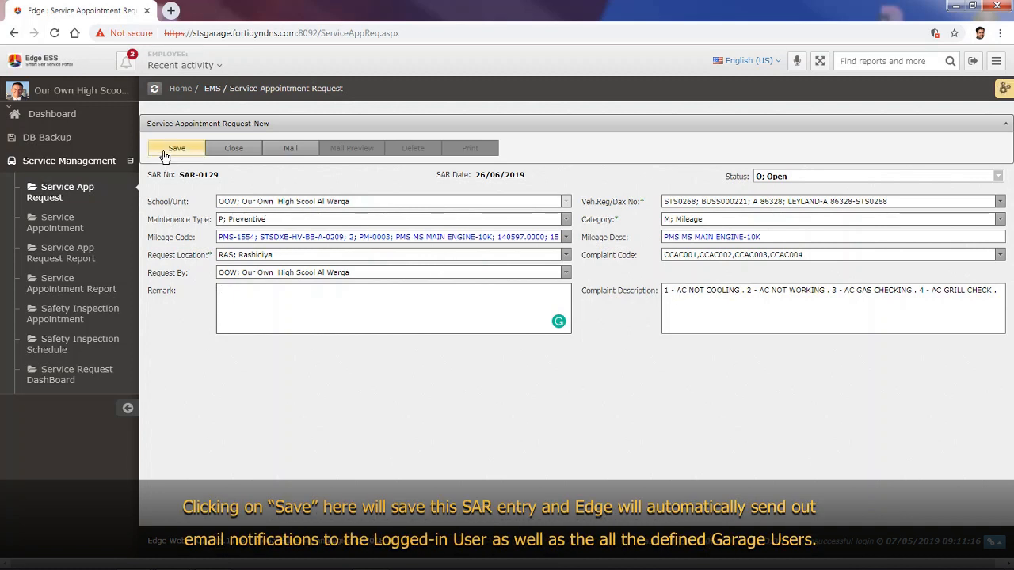
Step: Save SAR-0129 as a Preventive, Mileage request for vehicle STS0268
{"action": "left_click", "coordinate": [165, 151]}
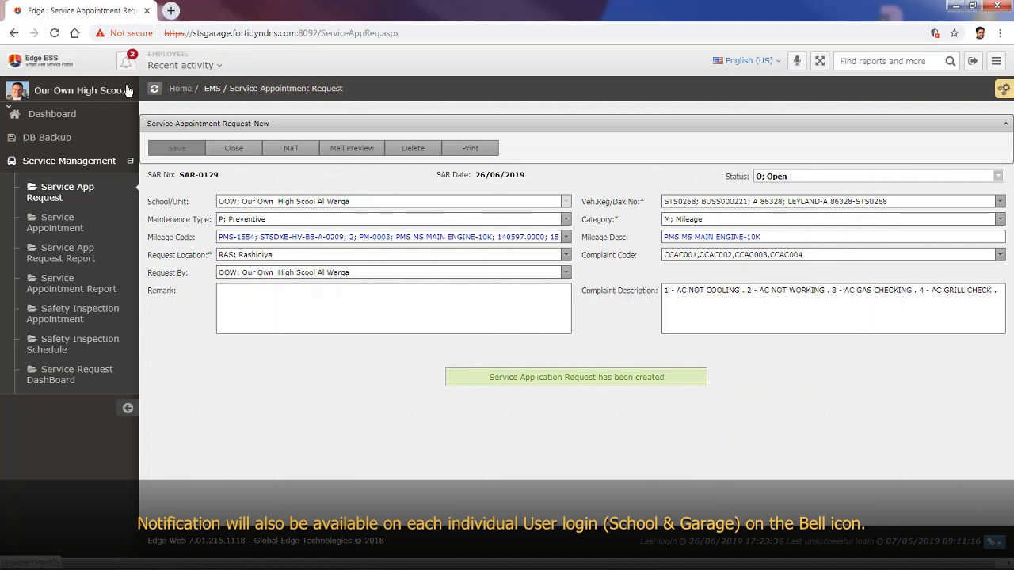
Step: Reopen SAR-0129, view and close its print preview, then sign out of Edge ESS
{"action": "left_click", "coordinate": [49, 195]}
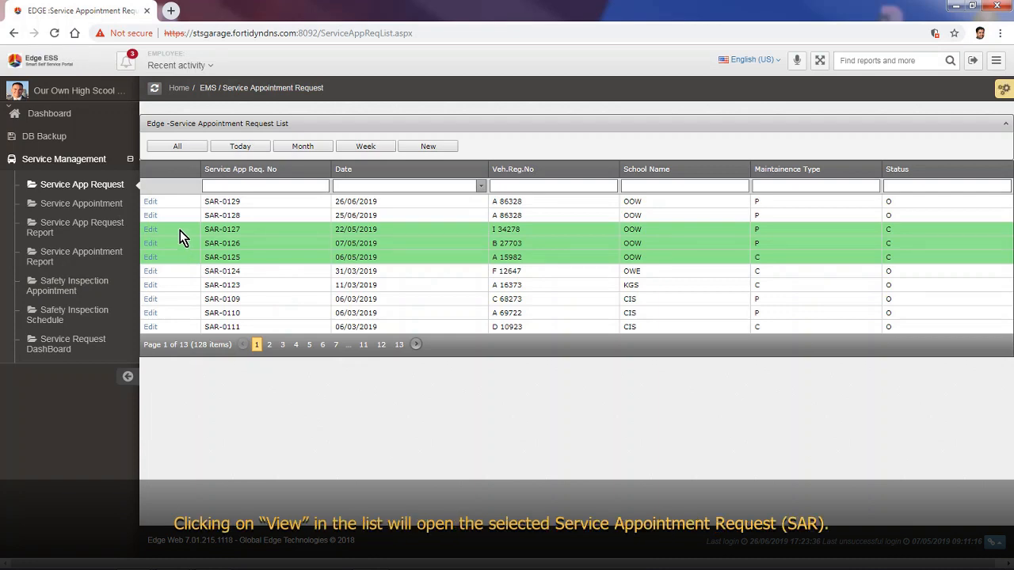
{"action": "left_click", "coordinate": [150, 202]}
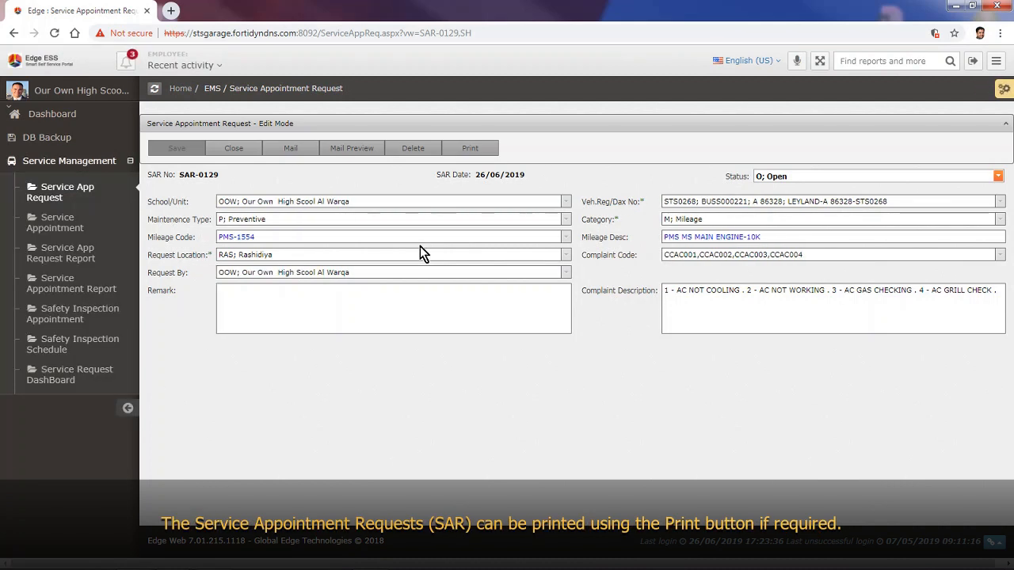
{"action": "left_click", "coordinate": [483, 152]}
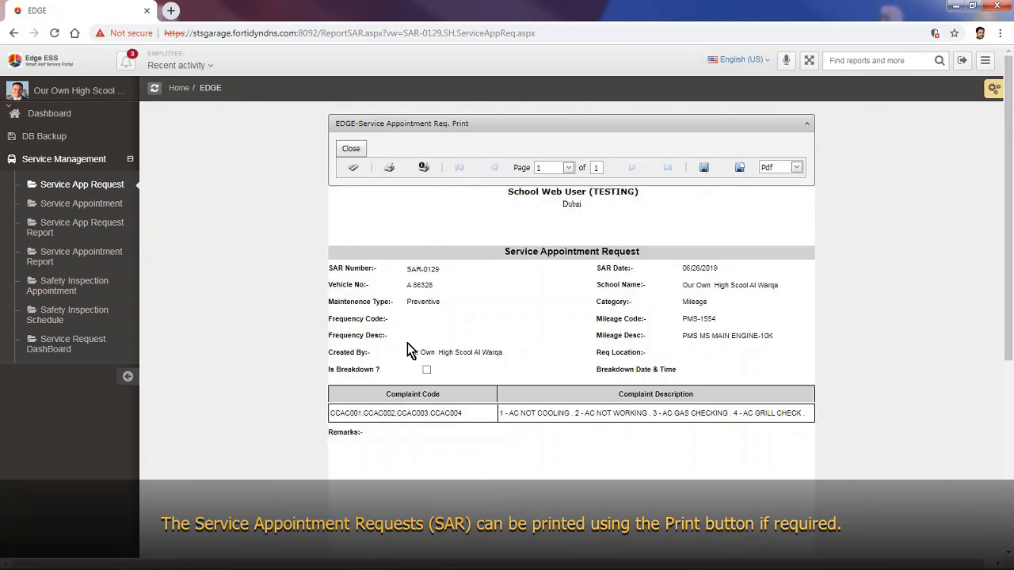
{"action": "left_click", "coordinate": [355, 152]}
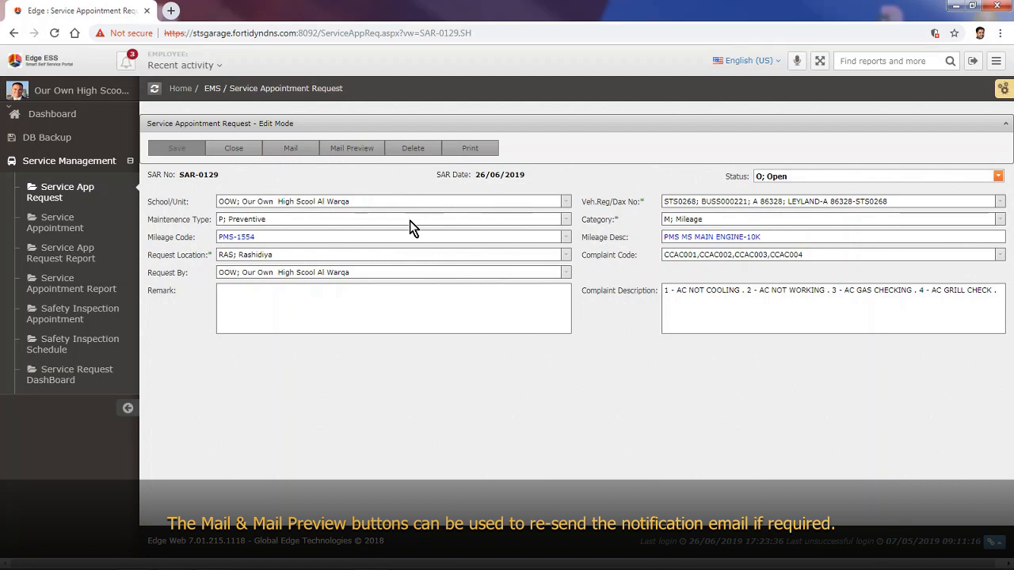
{"action": "left_click", "coordinate": [974, 64]}
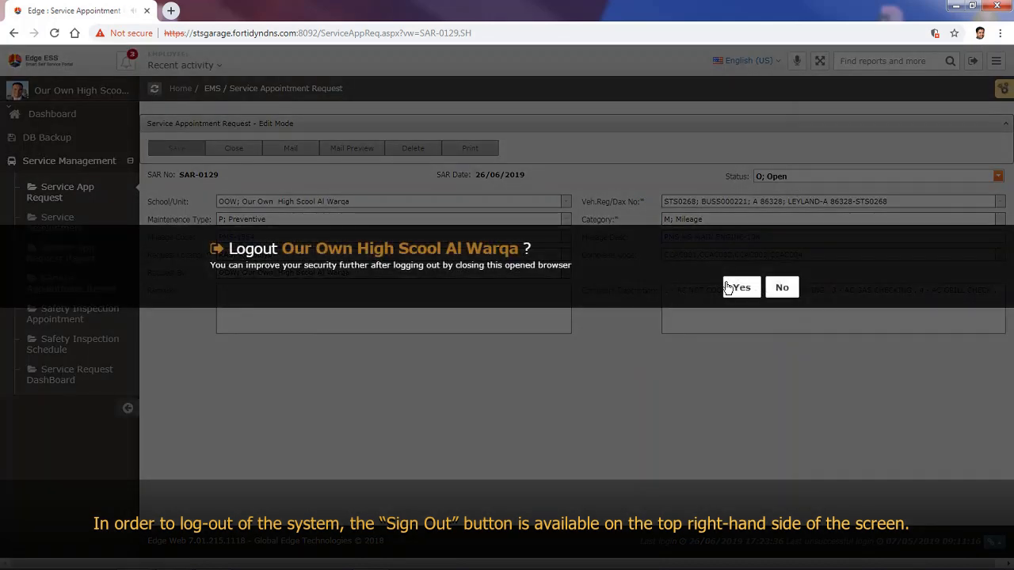
{"action": "left_click", "coordinate": [729, 288]}
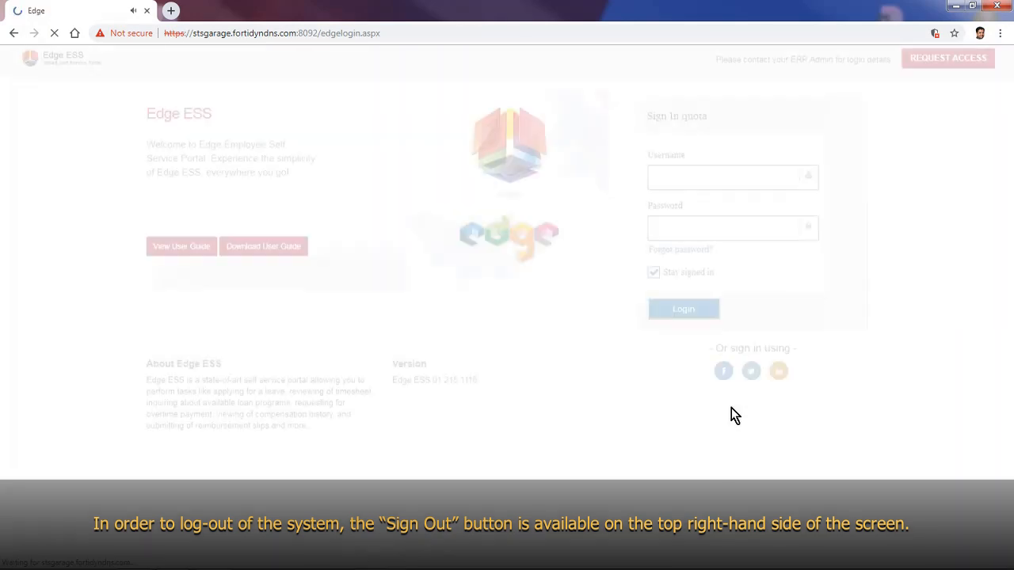